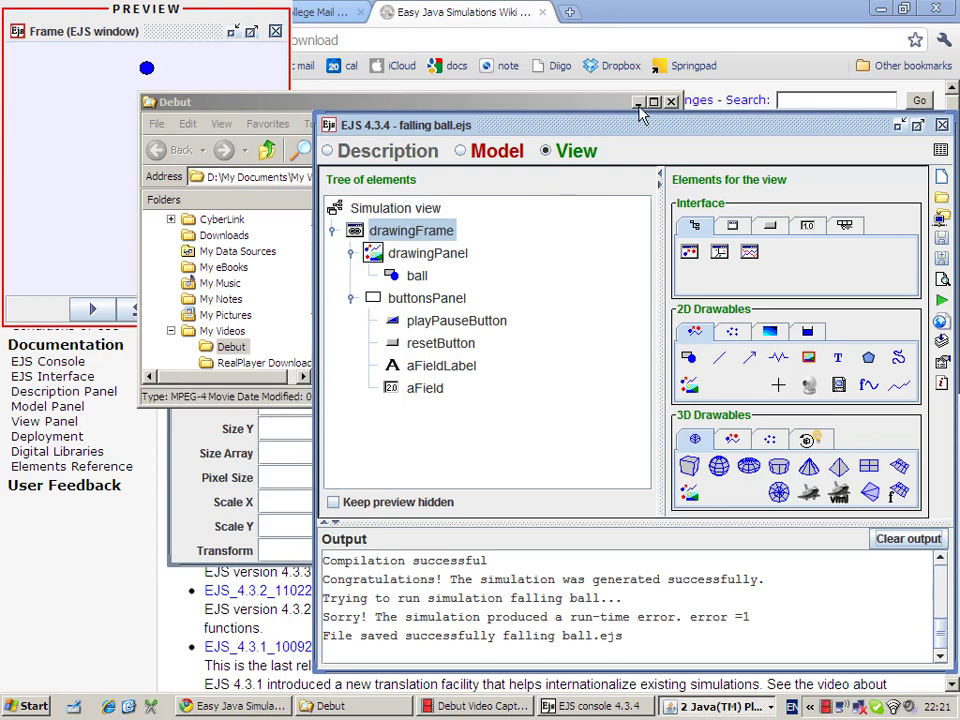
Add a 2D Shape element named 'floor' inside drawingPanel, next to ball
click(638, 103)
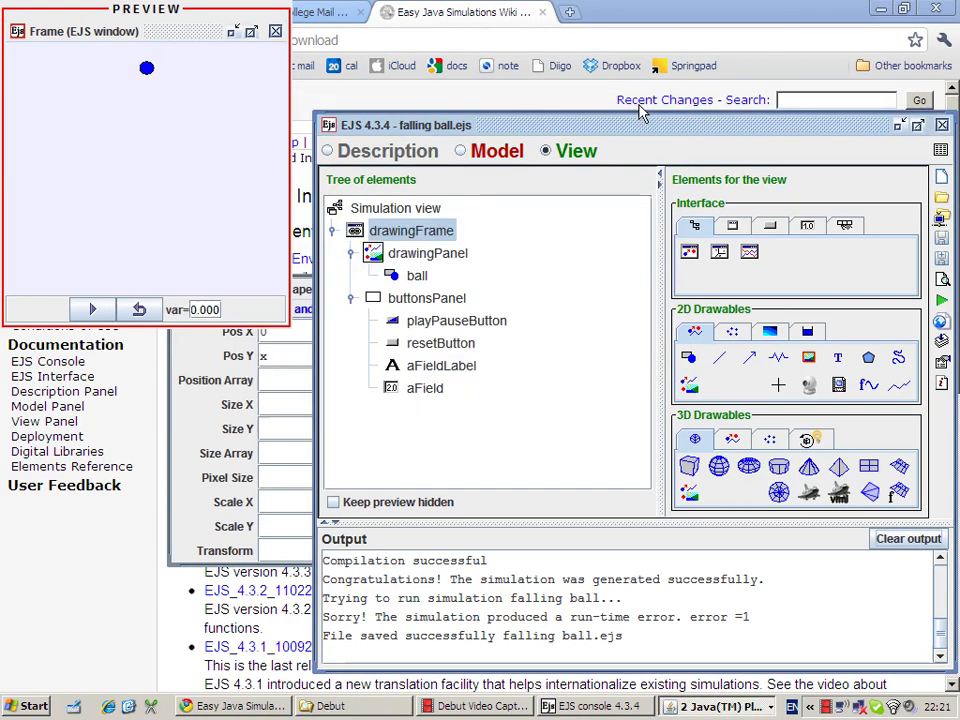
click(690, 360)
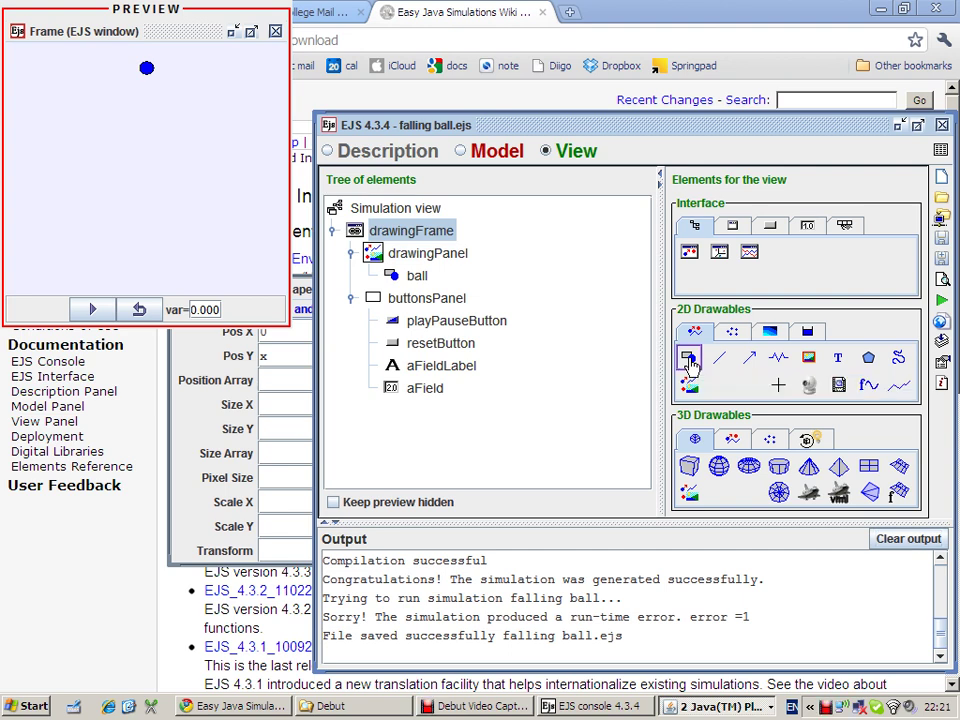
click(448, 257)
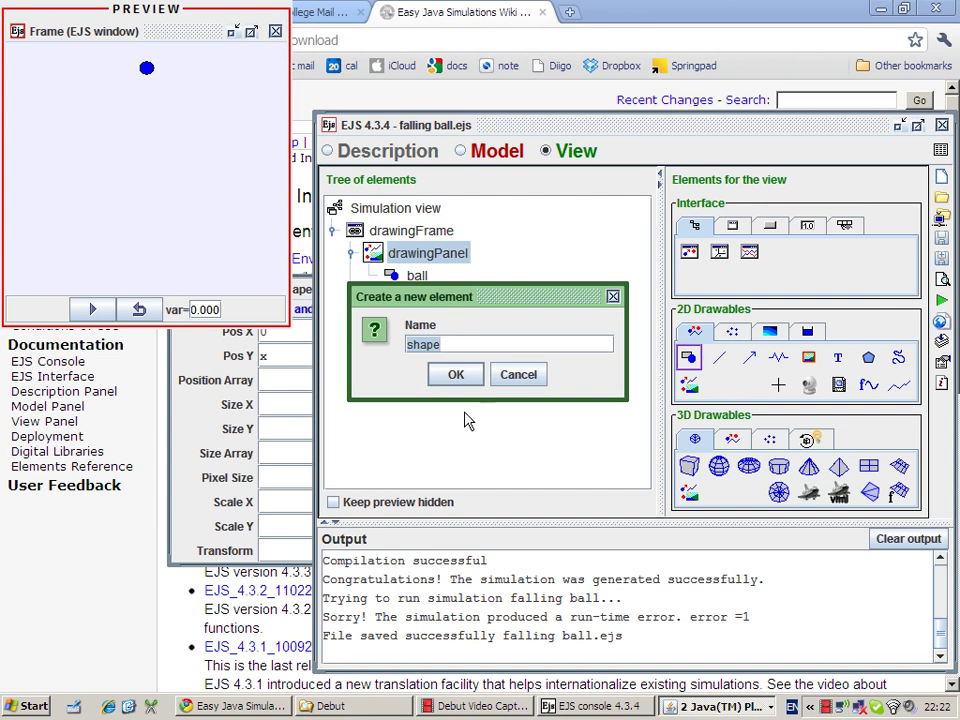
text(floor)
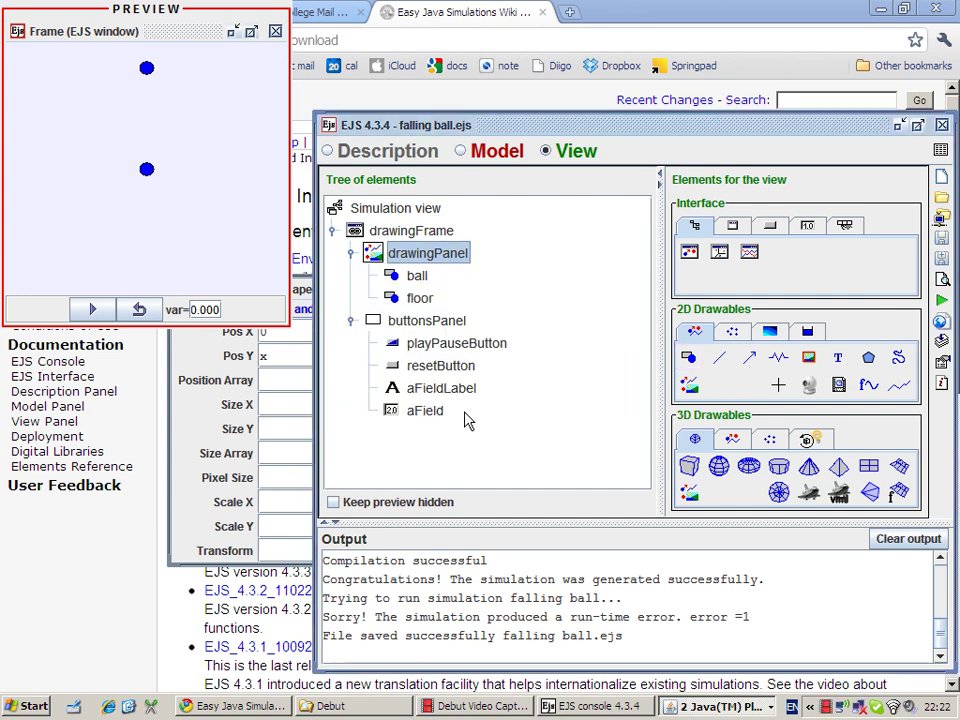
key(Return)
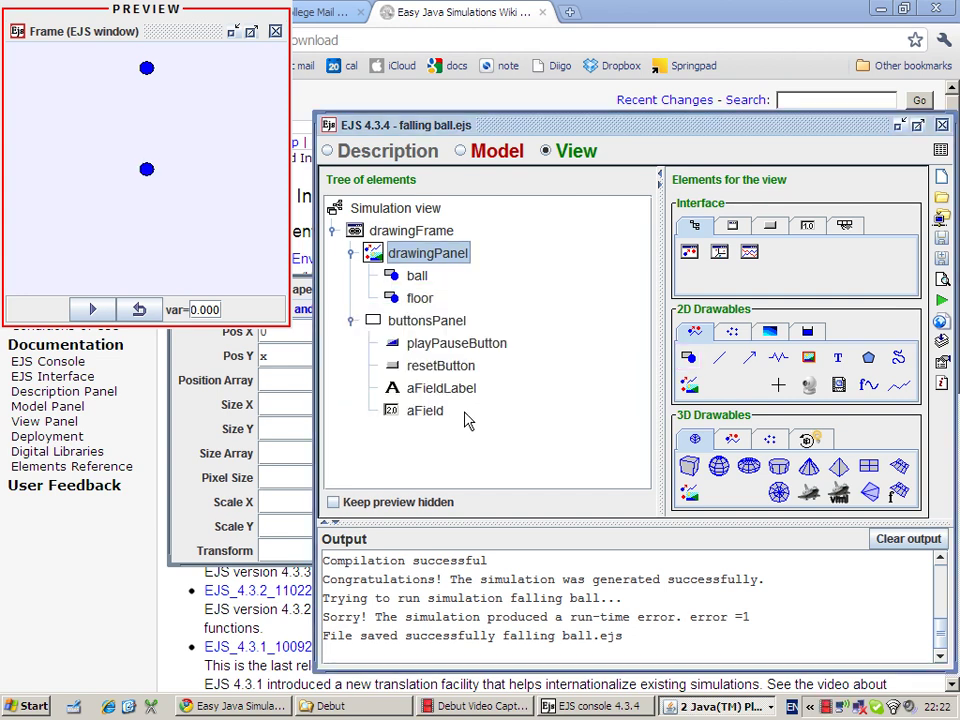
Give the floor shape Style RECTANGLE and an orange Fill Color
double_click(422, 302)
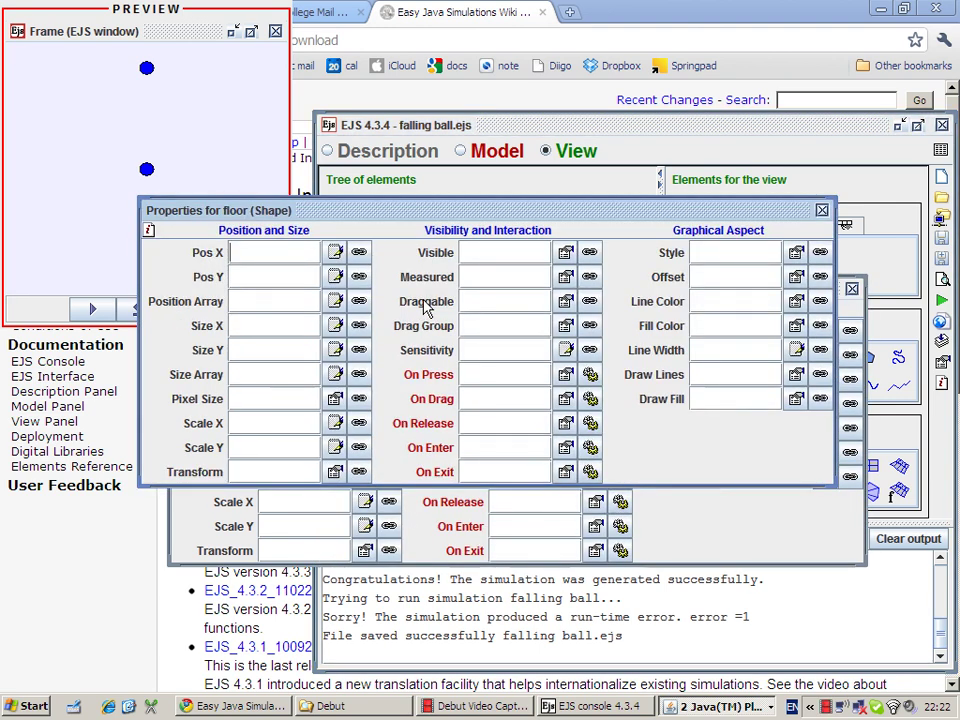
drag(410, 215, 442, 313)
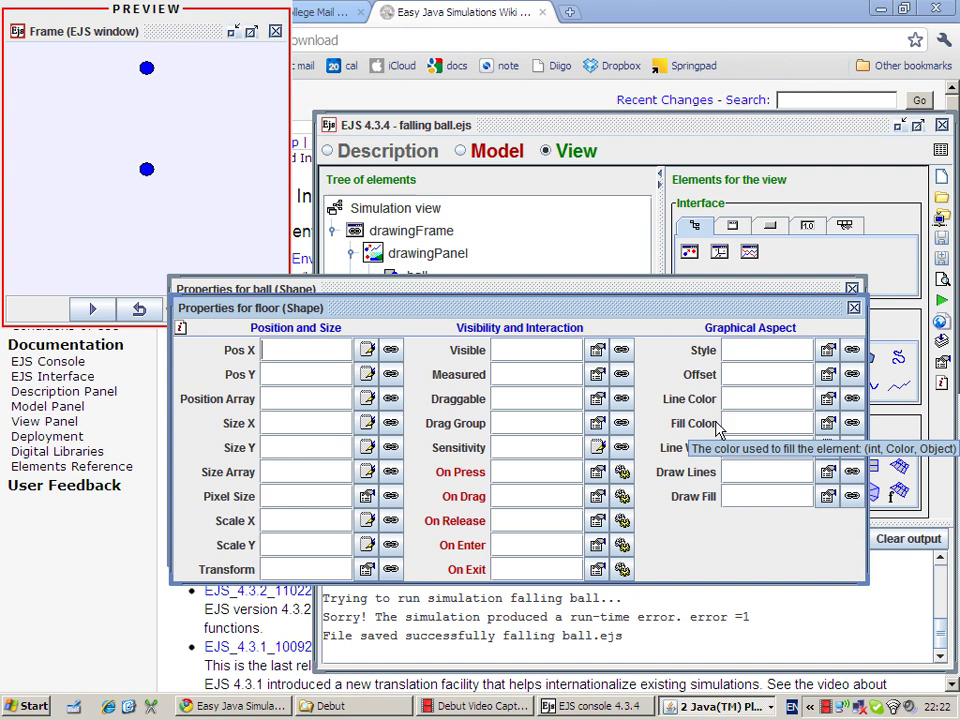
click(824, 351)
click(733, 383)
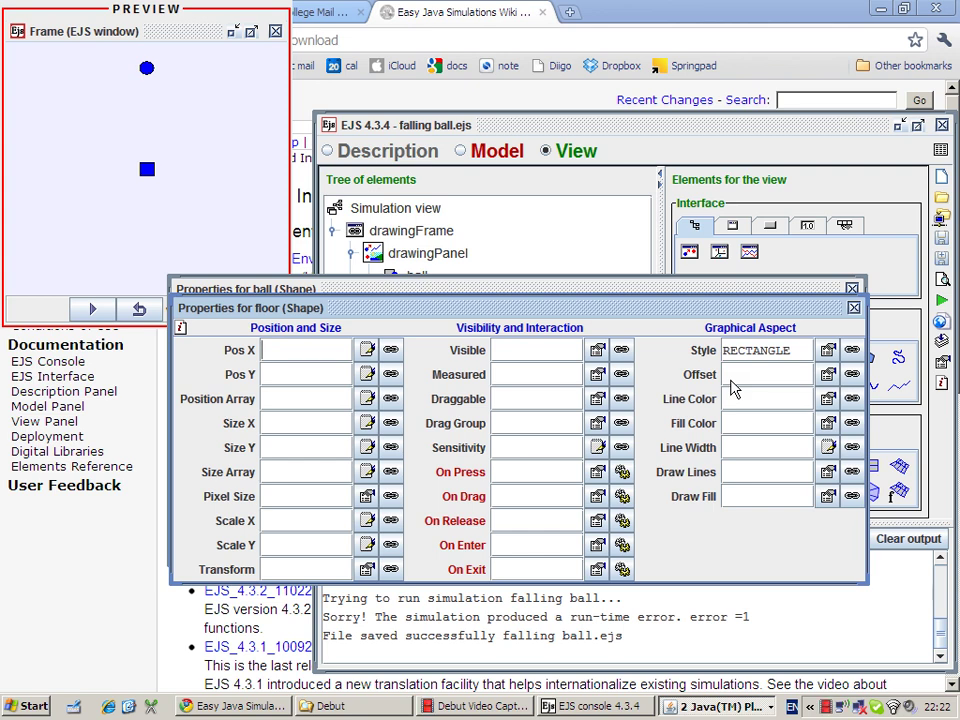
click(826, 425)
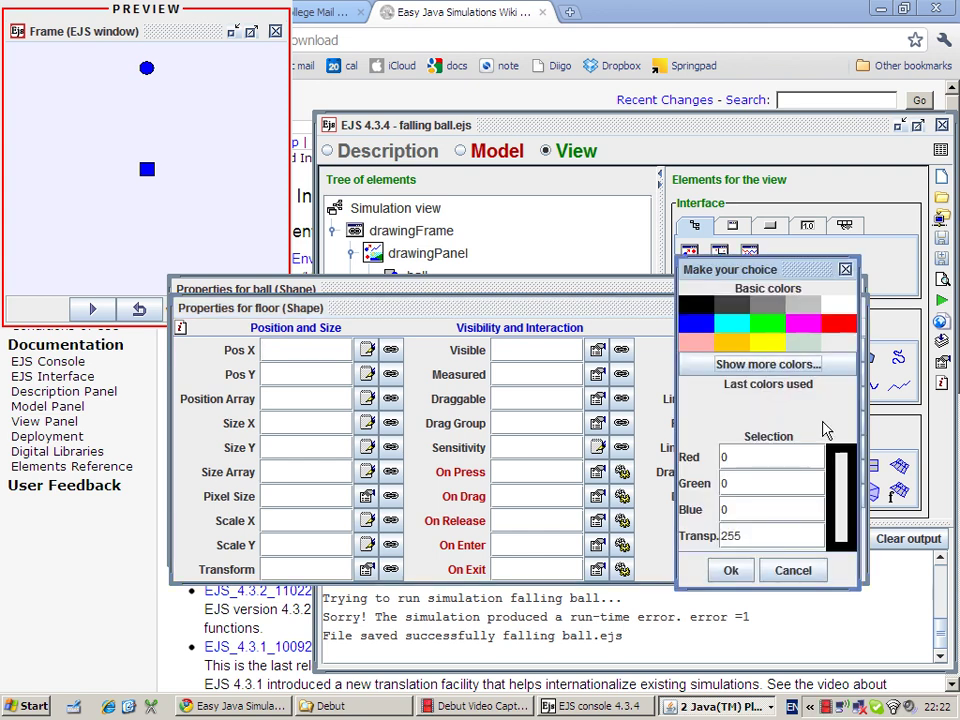
click(768, 307)
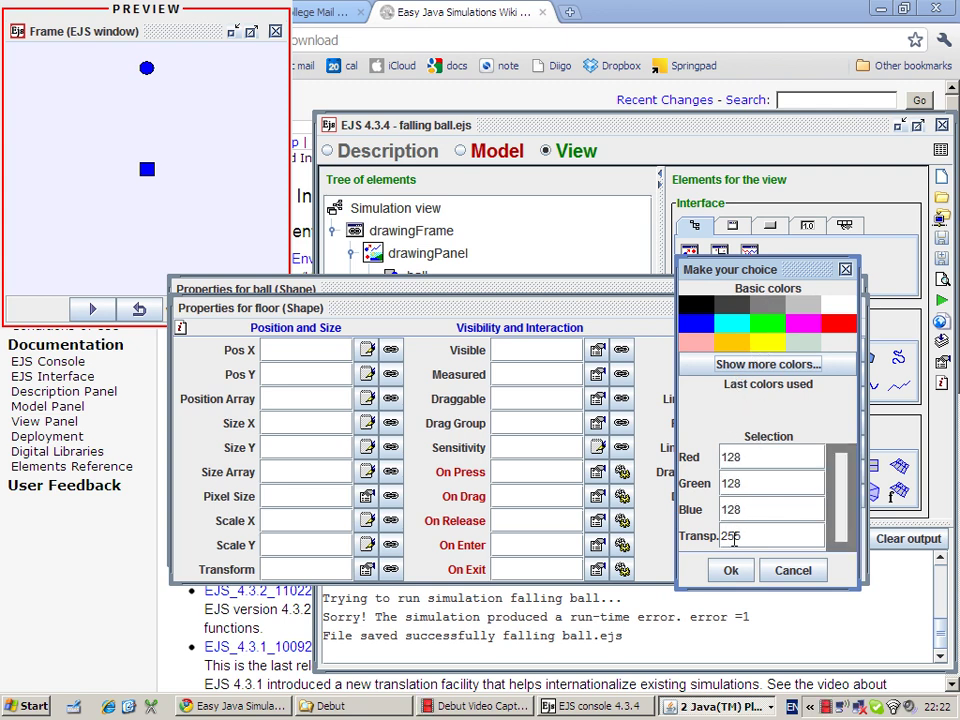
click(733, 345)
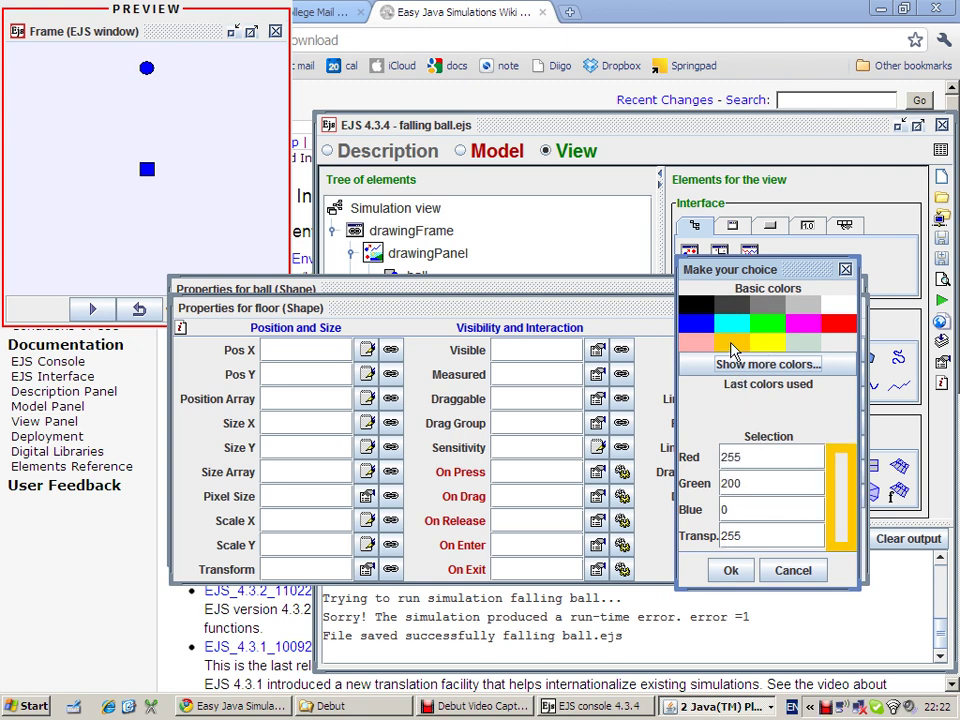
click(731, 570)
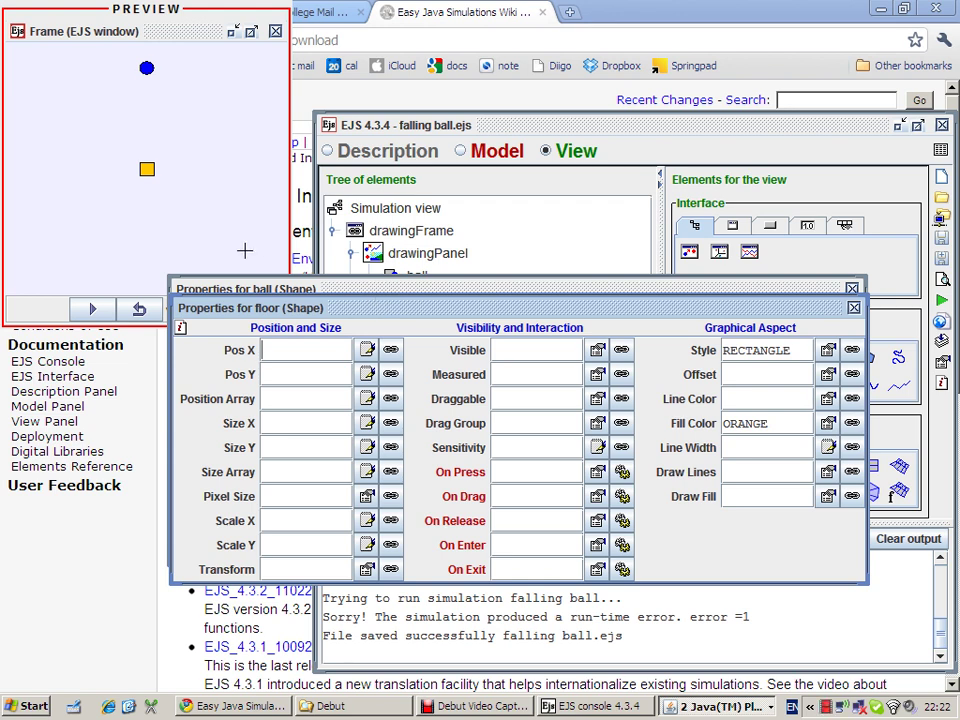
Set the floor's Size X to 1, after trying 200, 100 and 20
click(286, 423)
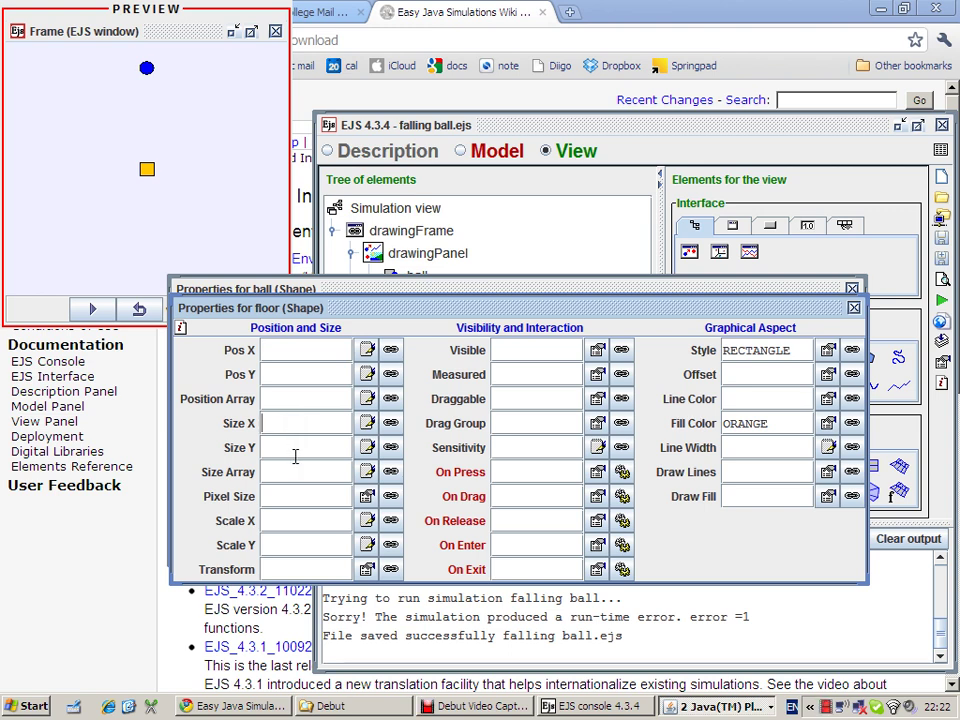
text(200)
key(Return)
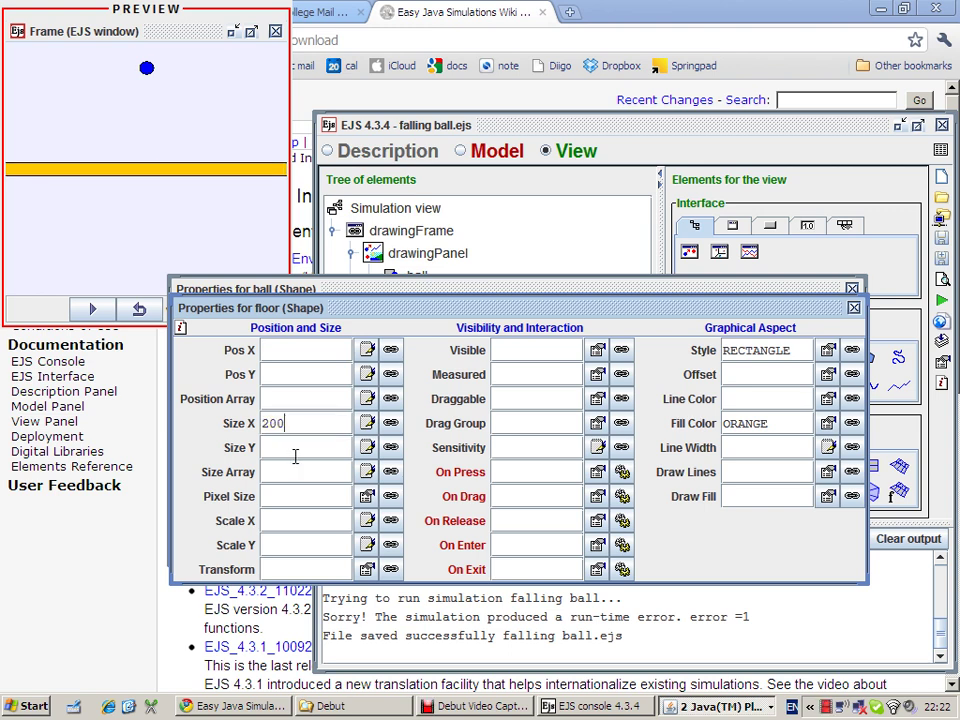
double_click(272, 423)
text(100)
key(Return)
double_click(272, 423)
text(20)
key(Return)
key(BackSpace)
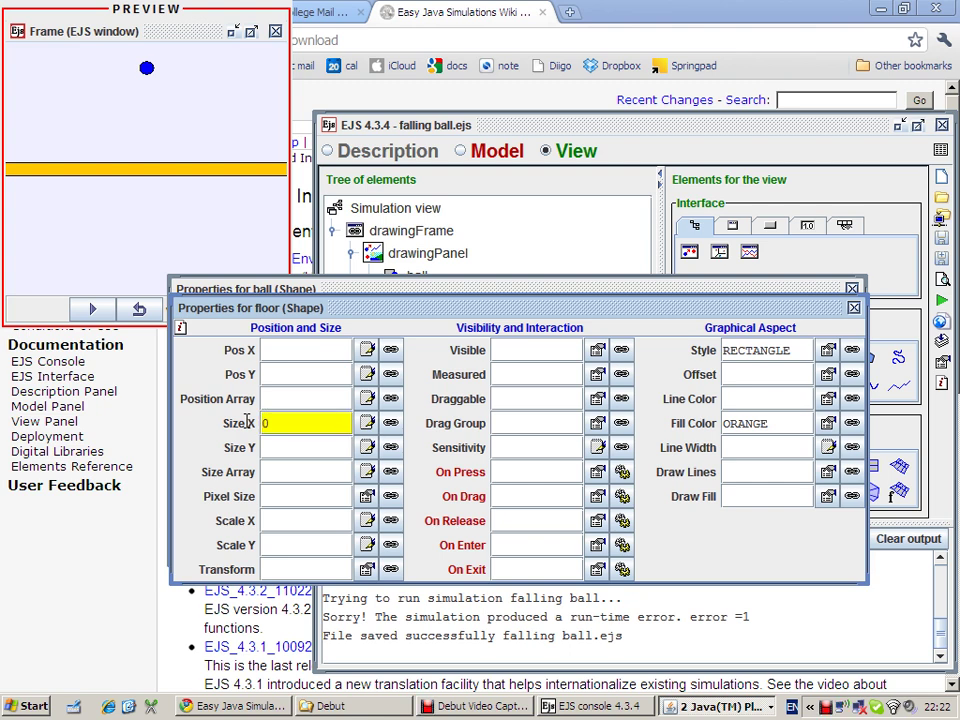
text(2)
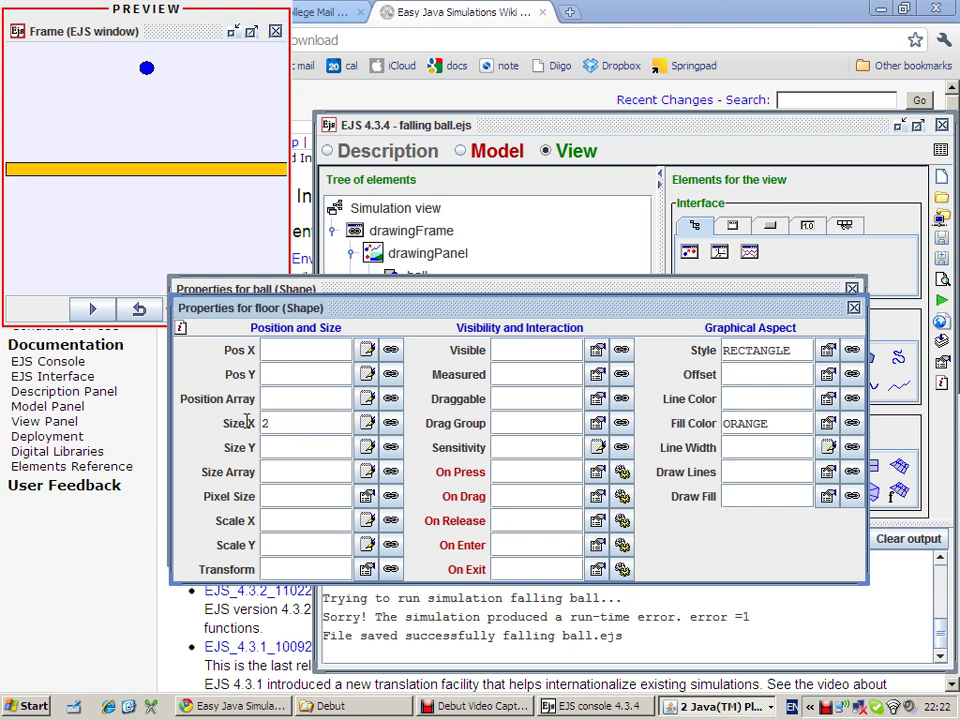
key(BackSpace)
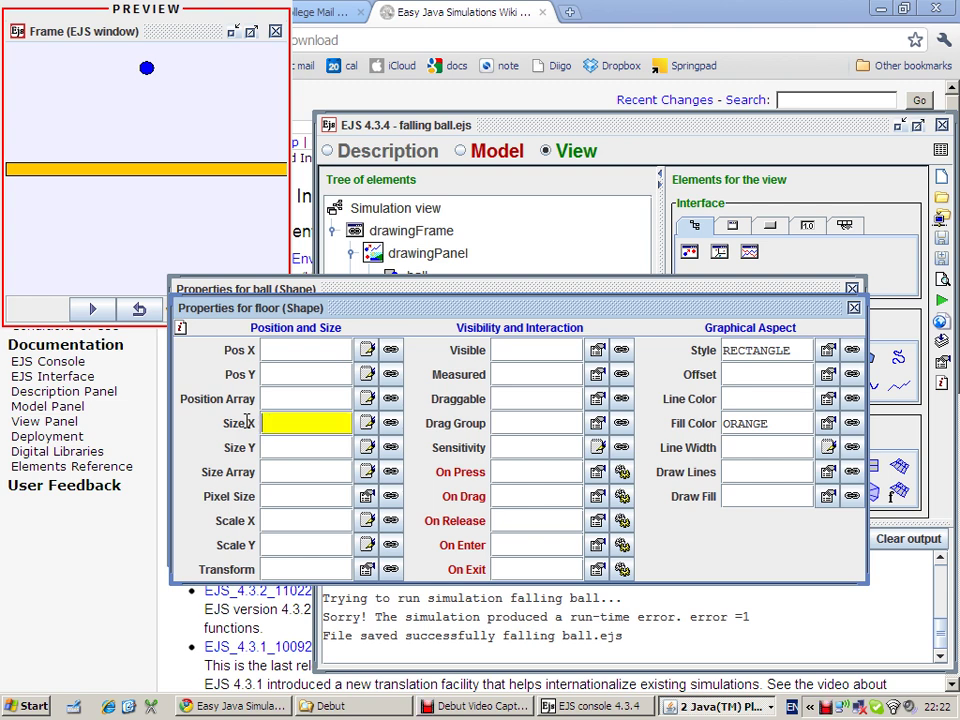
text(1)
key(Return)
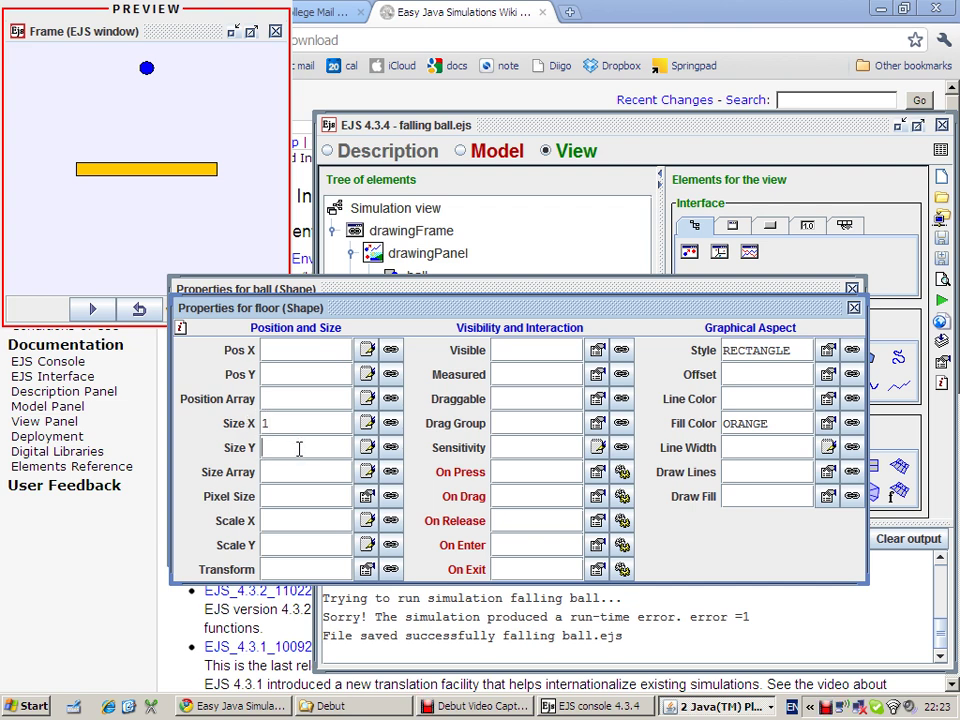
Set the floor's Size Y to 0.2 and check its coordinates in the preview
text(0.2)
key(Return)
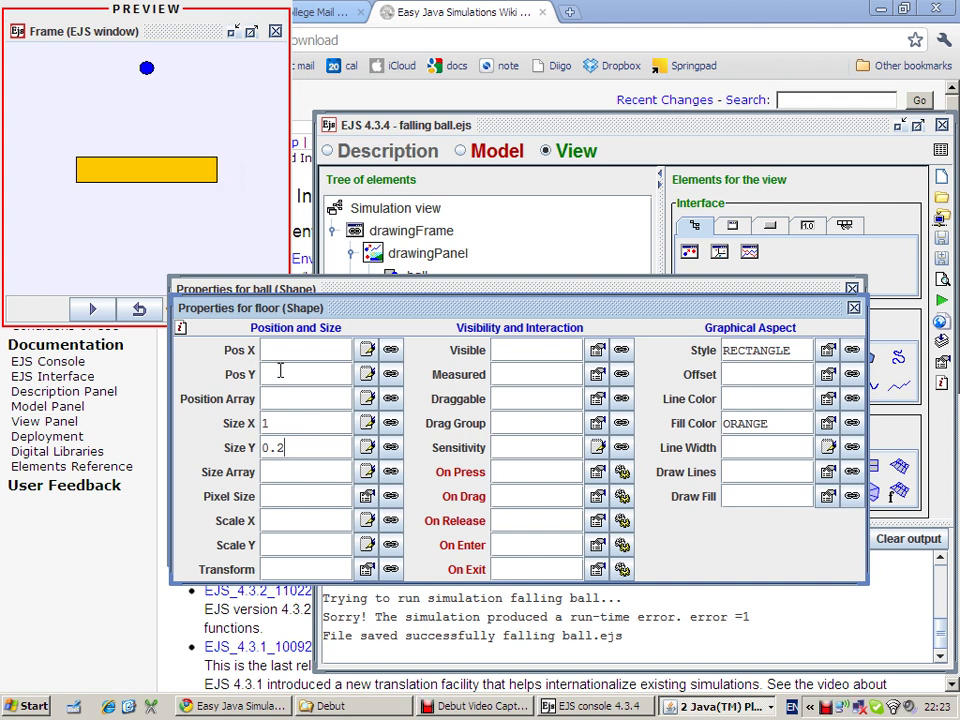
click(244, 189)
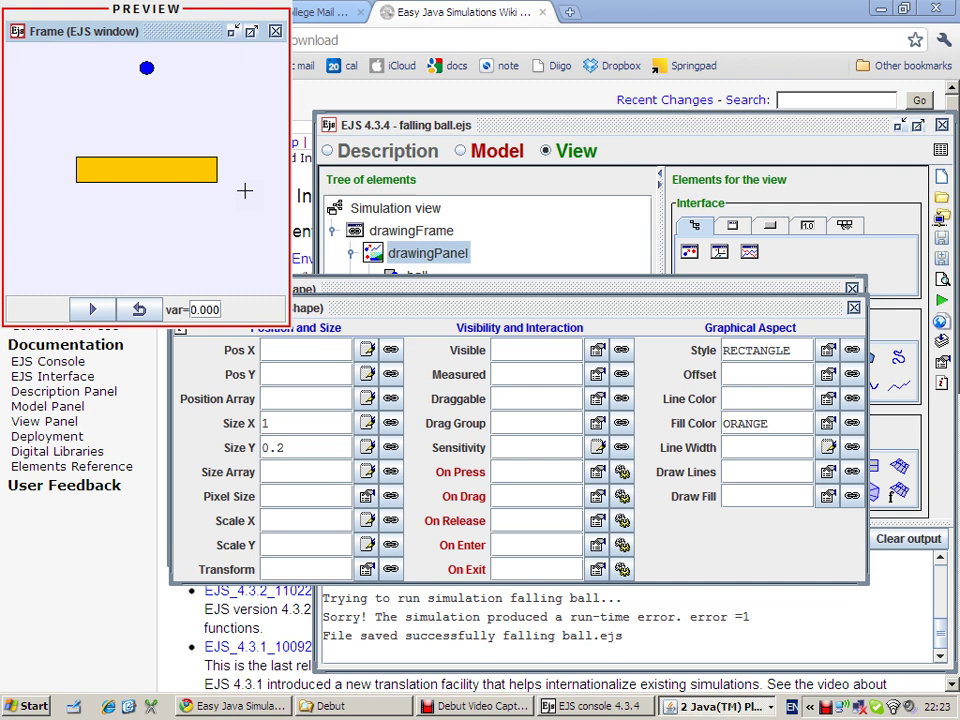
drag(232, 170, 220, 171)
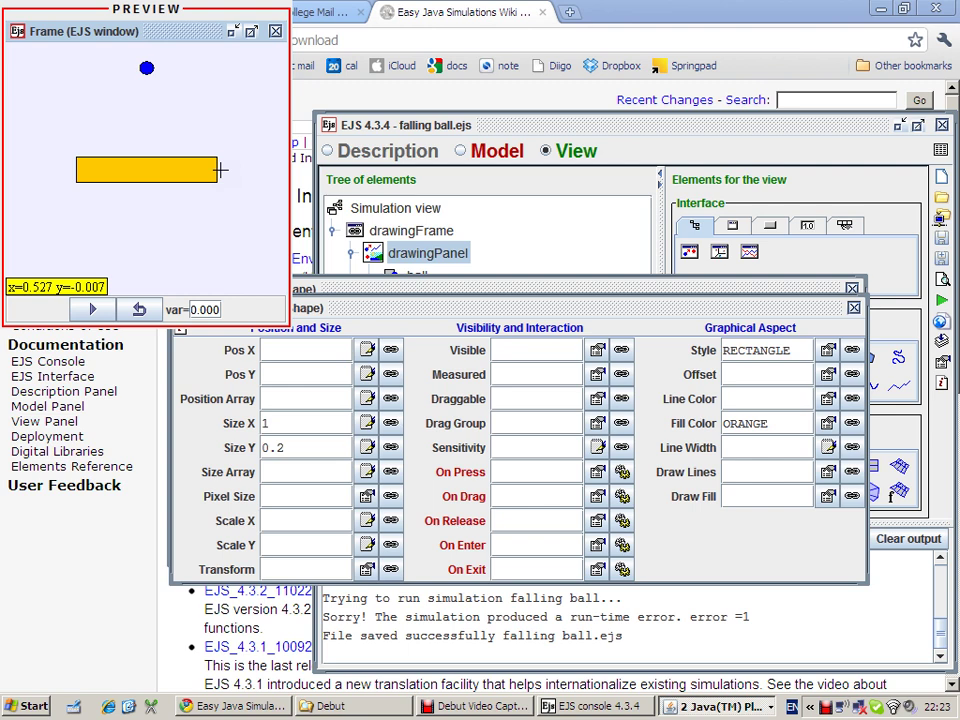
drag(220, 170, 208, 170)
Position the floor at Pos X 0 and Pos Y -0.2
click(305, 349)
text(0)
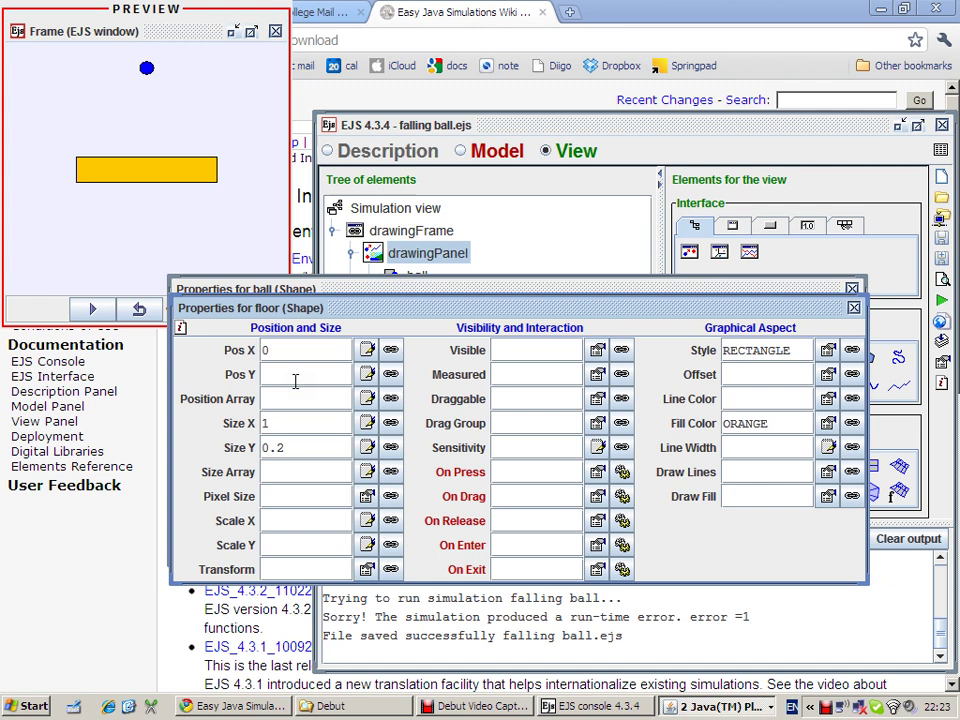
click(293, 374)
text(-)
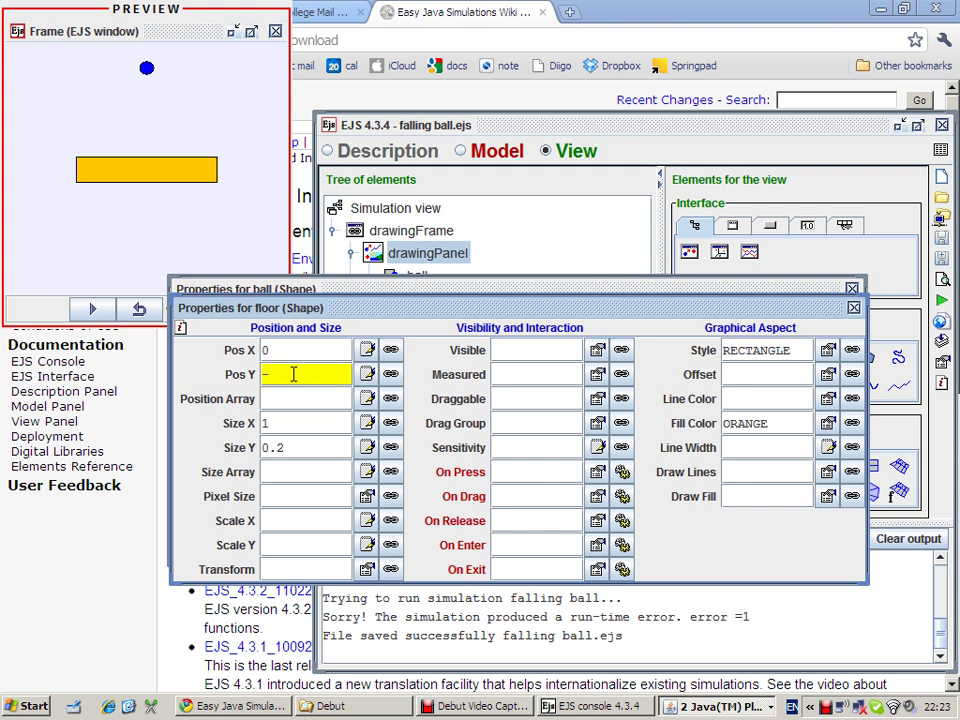
text(0.2)
key(Return)
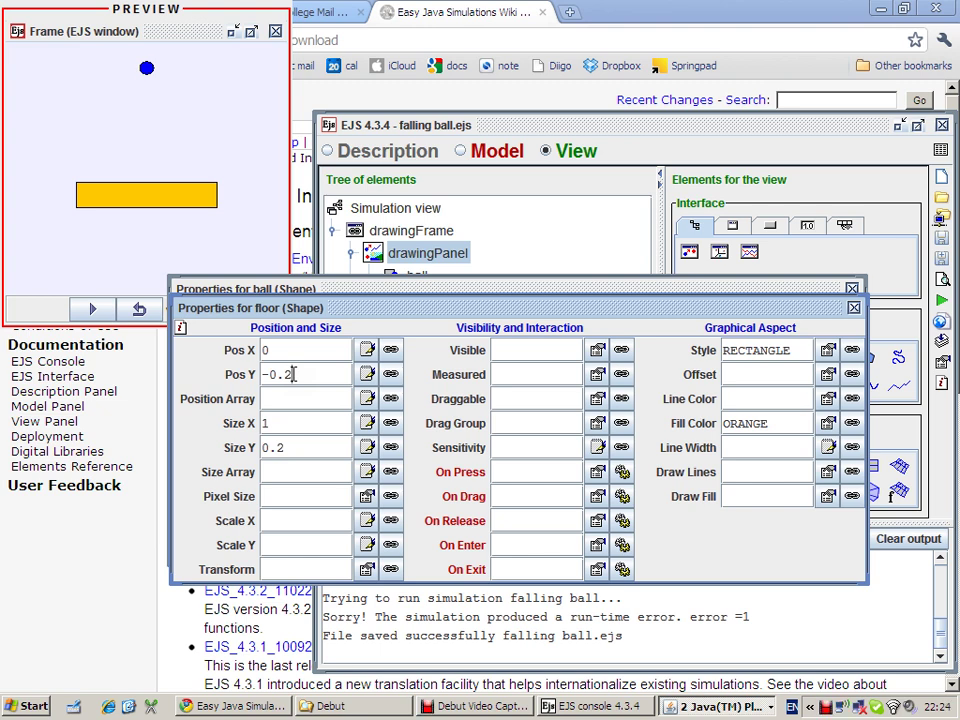
Set the ball's Size X and Size Y to 0.2, then reopen the floor's properties
click(853, 307)
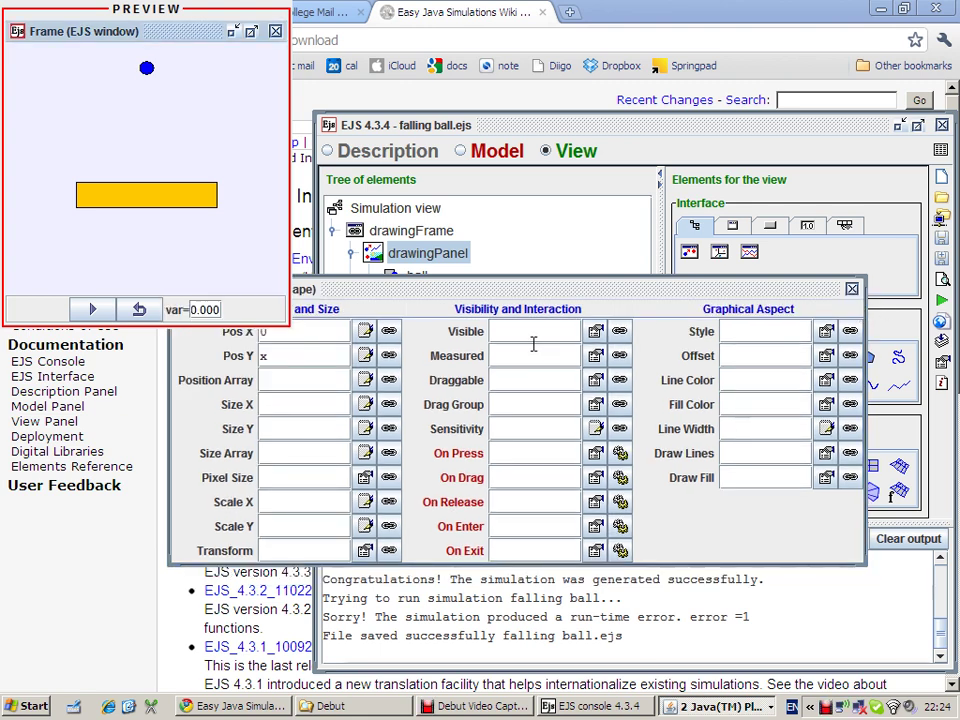
drag(816, 292, 820, 333)
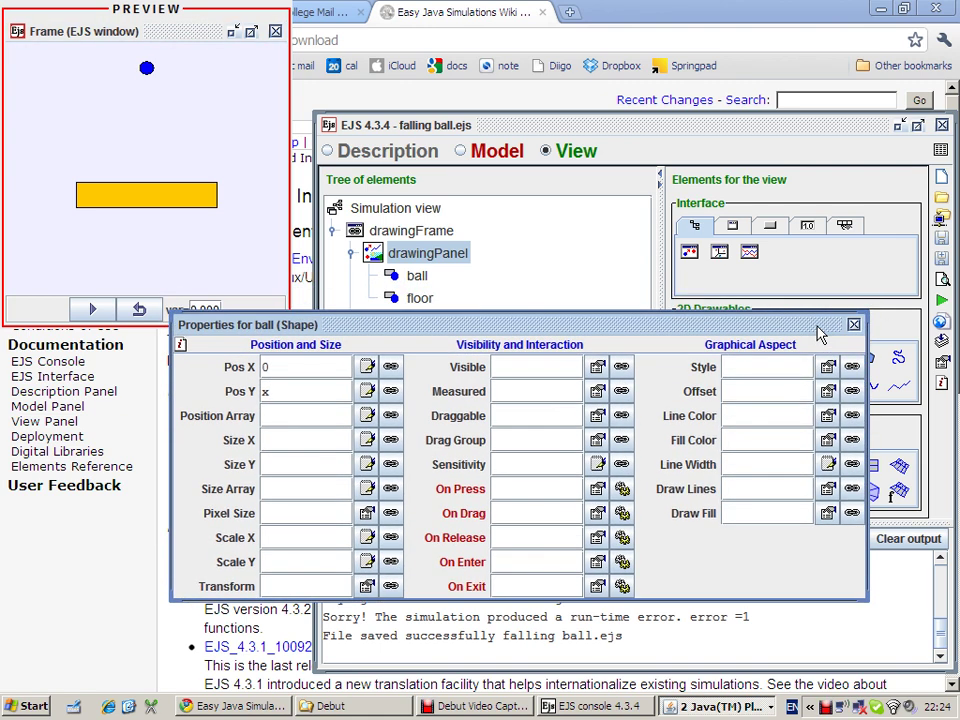
click(289, 438)
text(0.2)
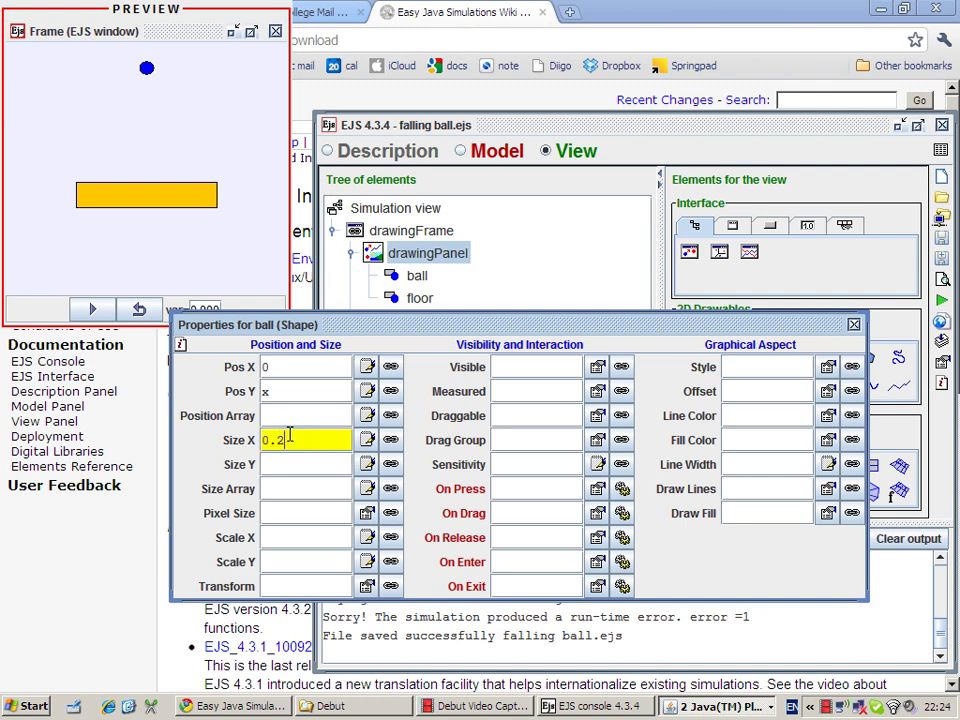
key(Return)
text(0.2)
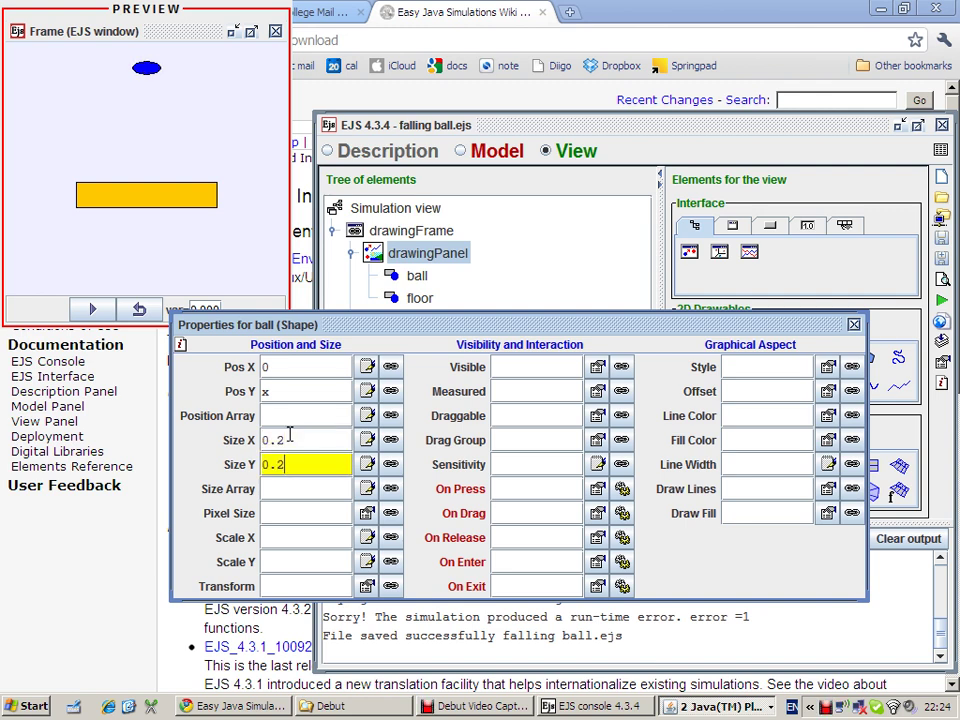
key(Return)
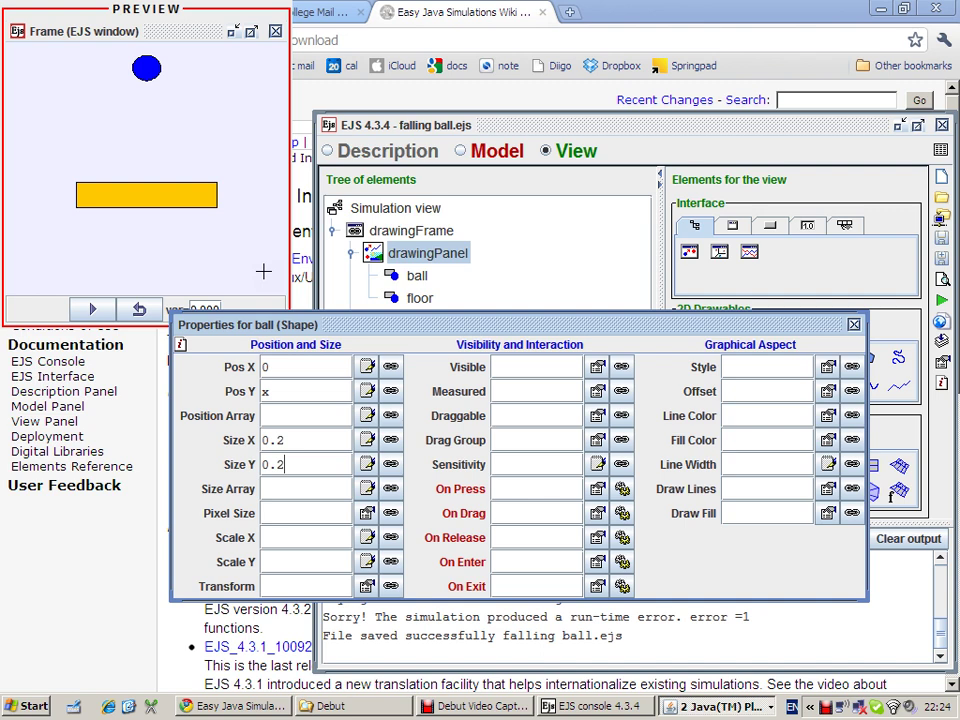
double_click(405, 299)
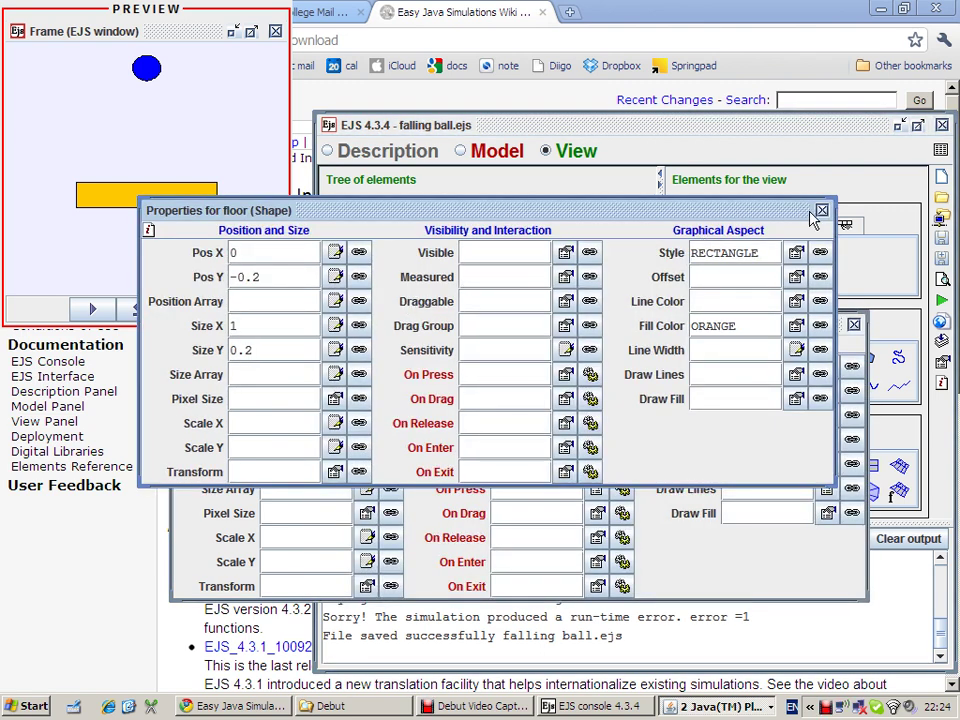
Compare the floor's Pos Y with coordinates read at the floor and ball in the preview
click(285, 283)
click(70, 193)
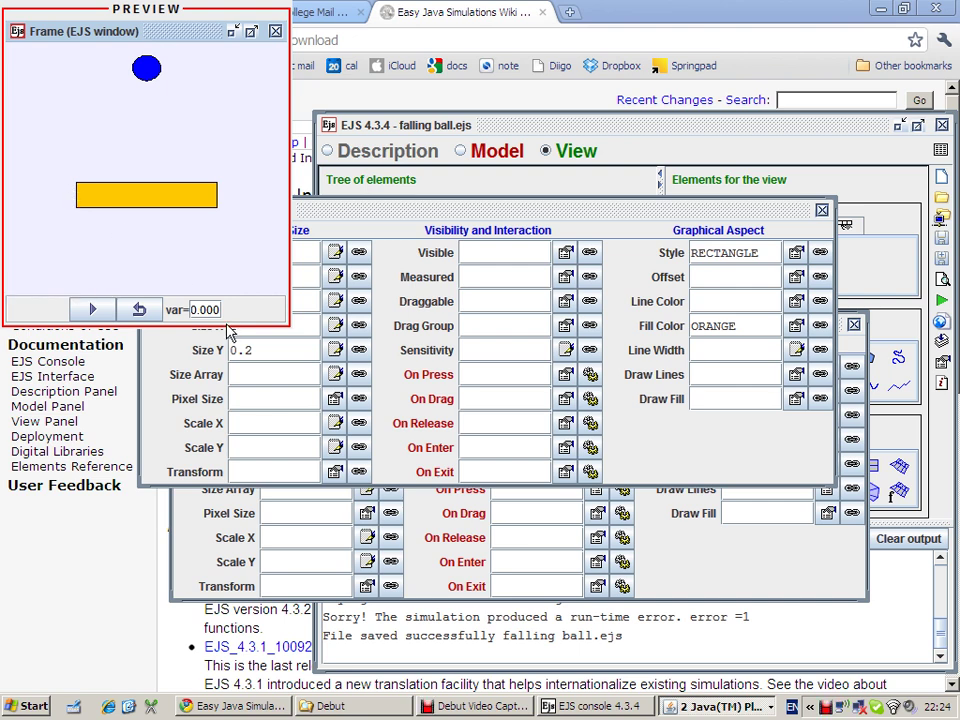
click(263, 357)
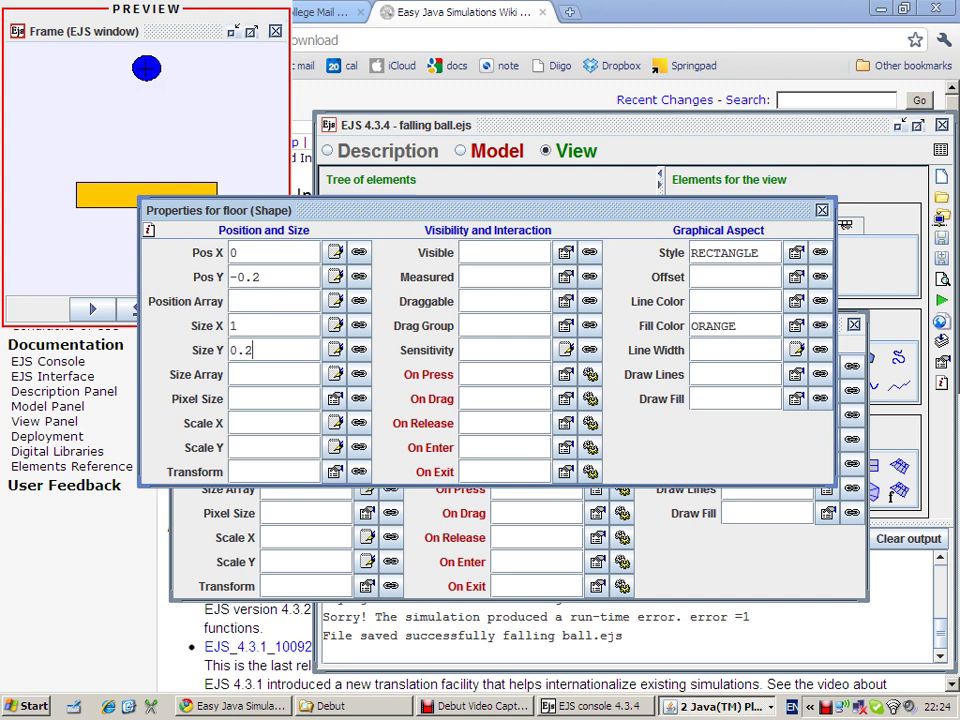
click(146, 67)
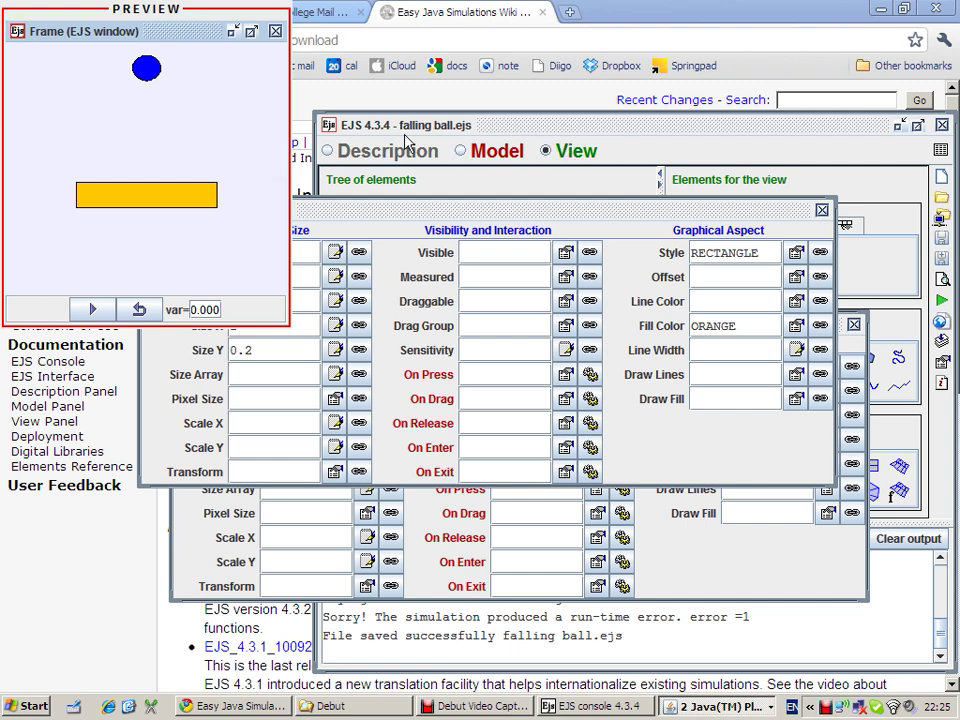
click(430, 215)
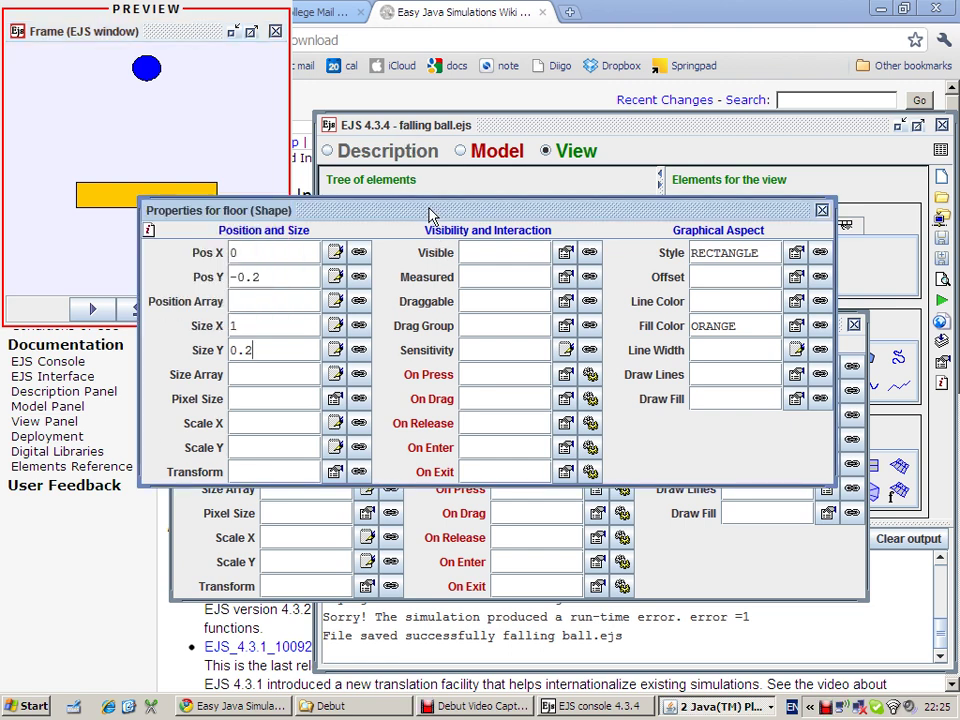
Close the floor and ball property windows and save the model
click(821, 211)
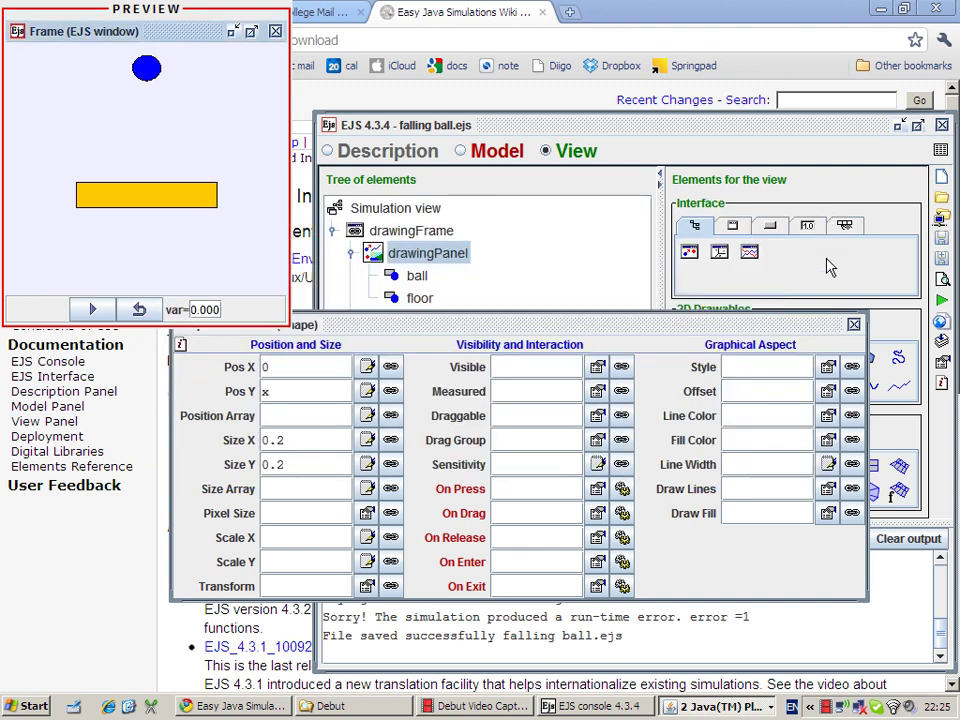
click(853, 328)
click(941, 237)
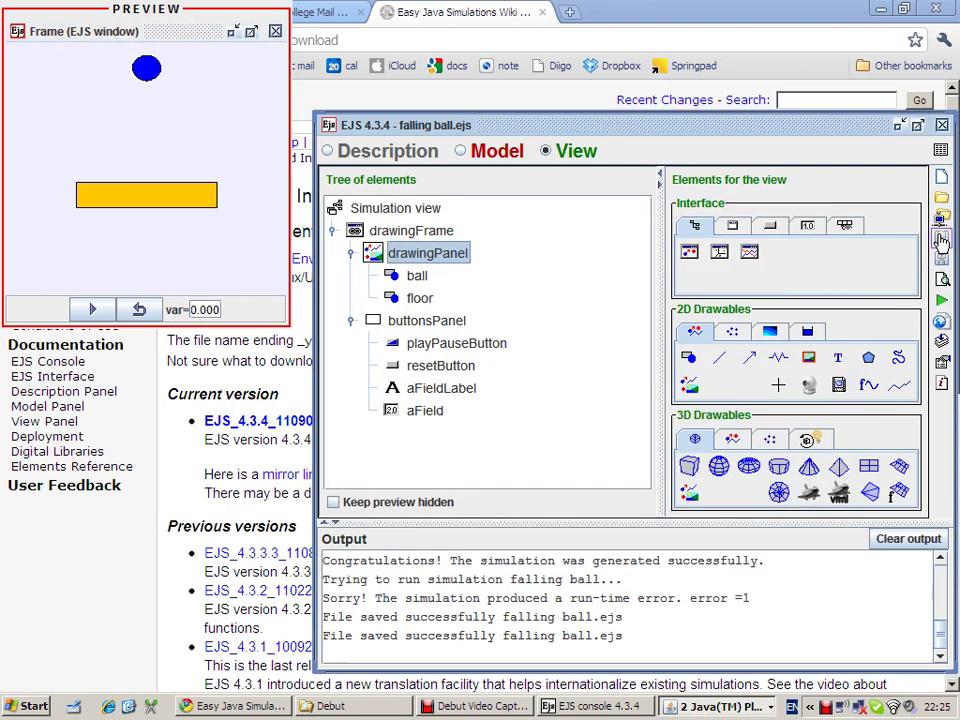
Run the simulation, reset it twice, pause it, then stop it
click(943, 305)
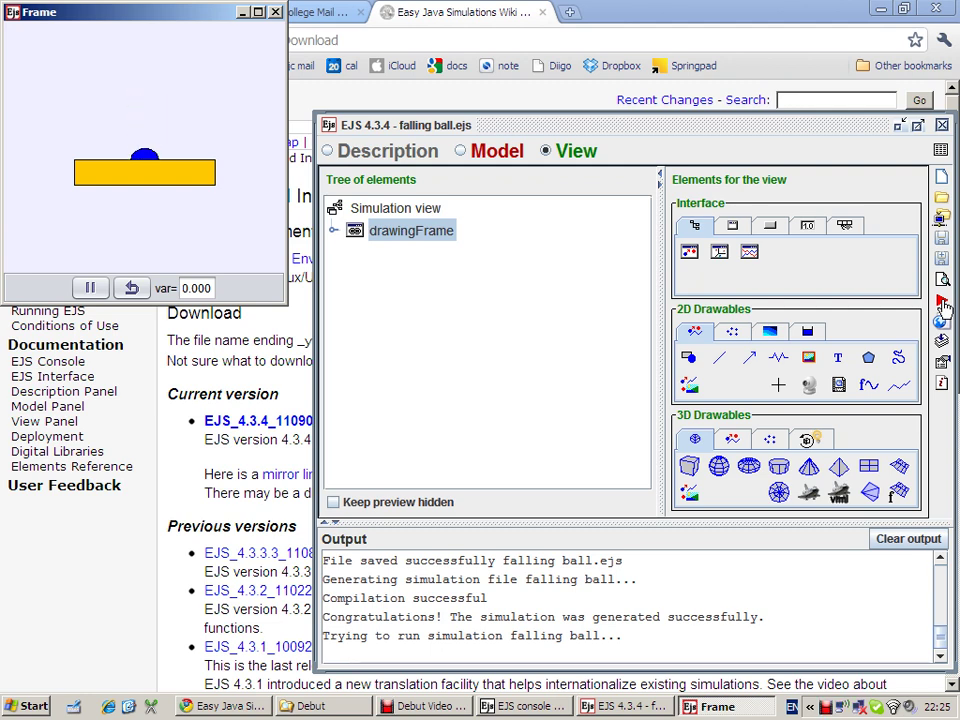
click(131, 288)
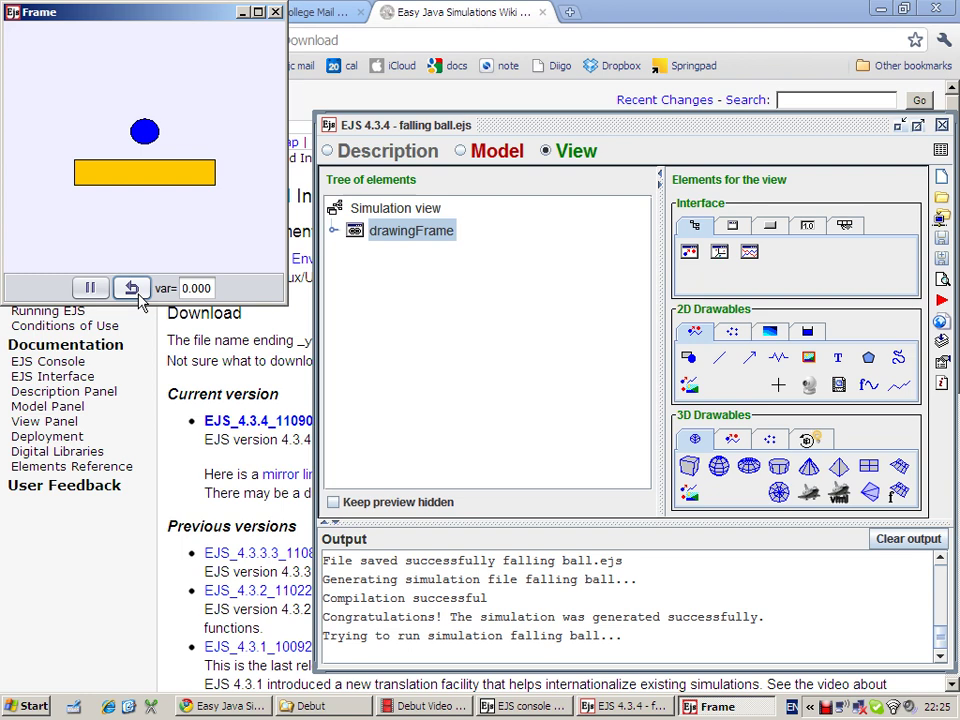
click(131, 288)
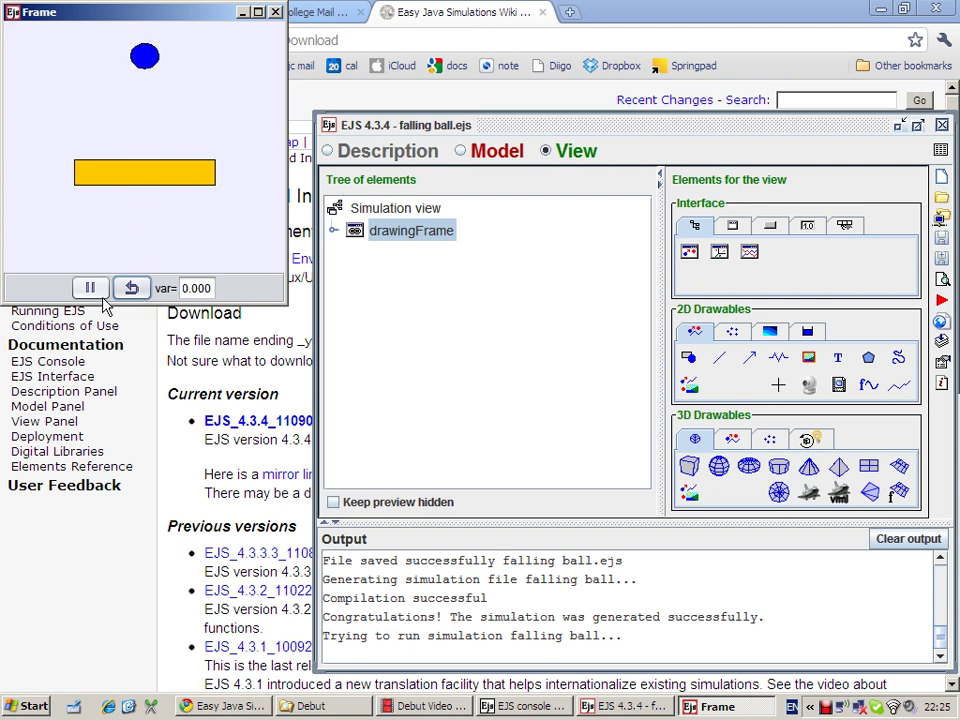
click(92, 288)
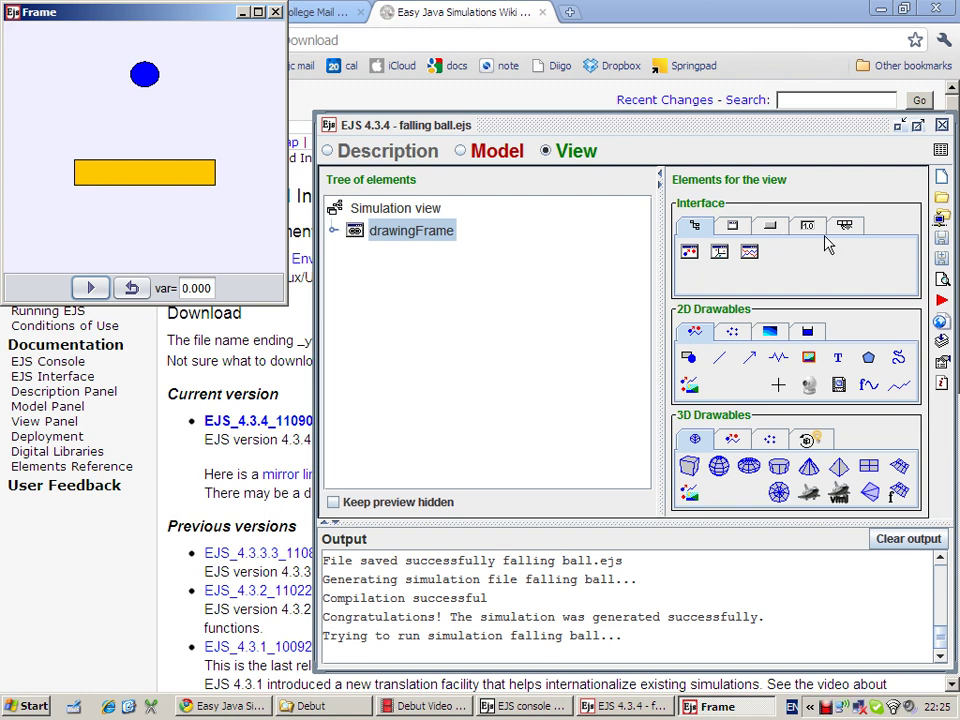
click(944, 302)
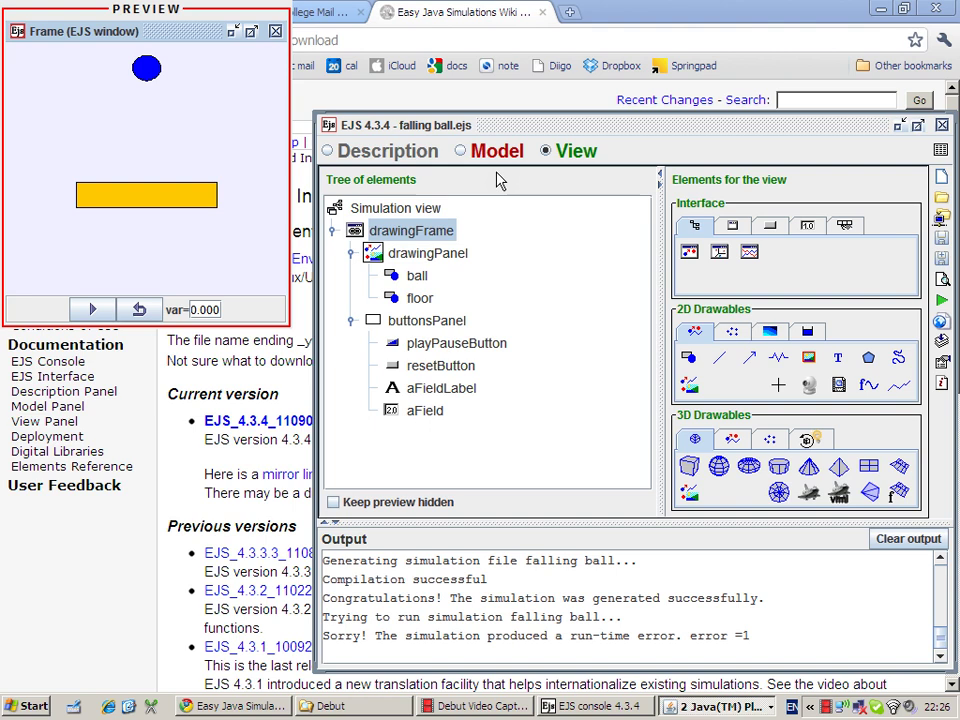
Create a new event page named 'impact' in the Model's Evolution events
click(461, 152)
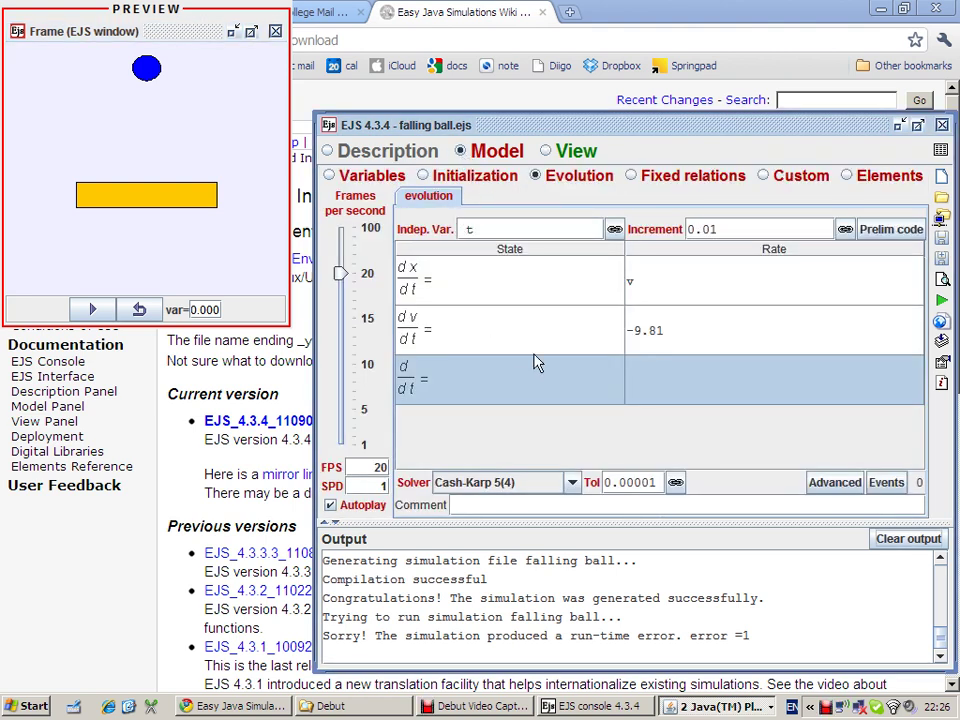
click(886, 483)
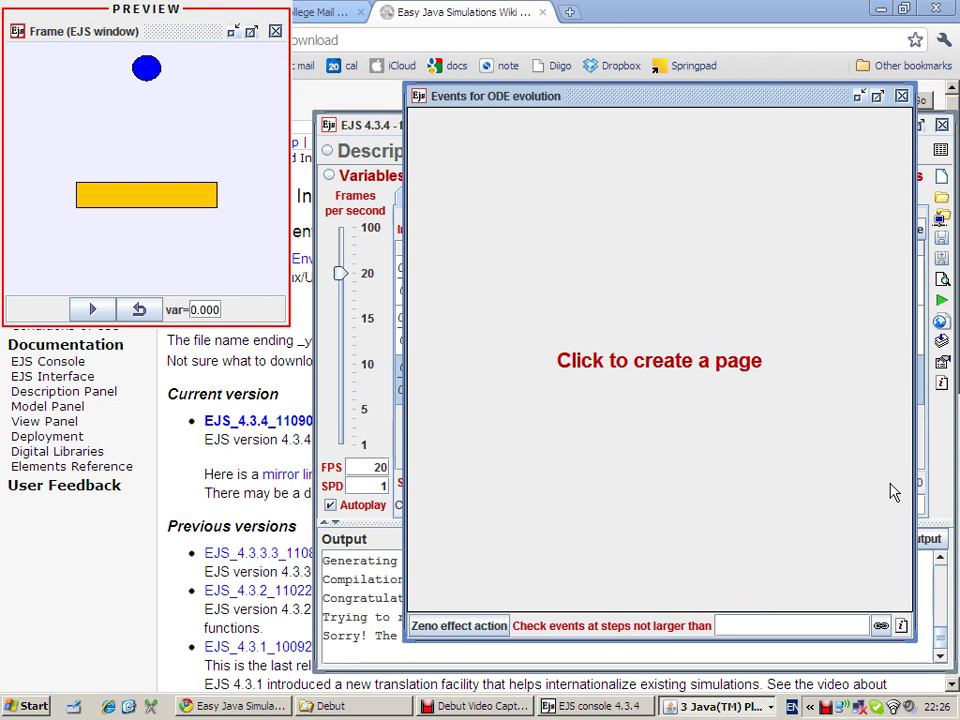
click(718, 347)
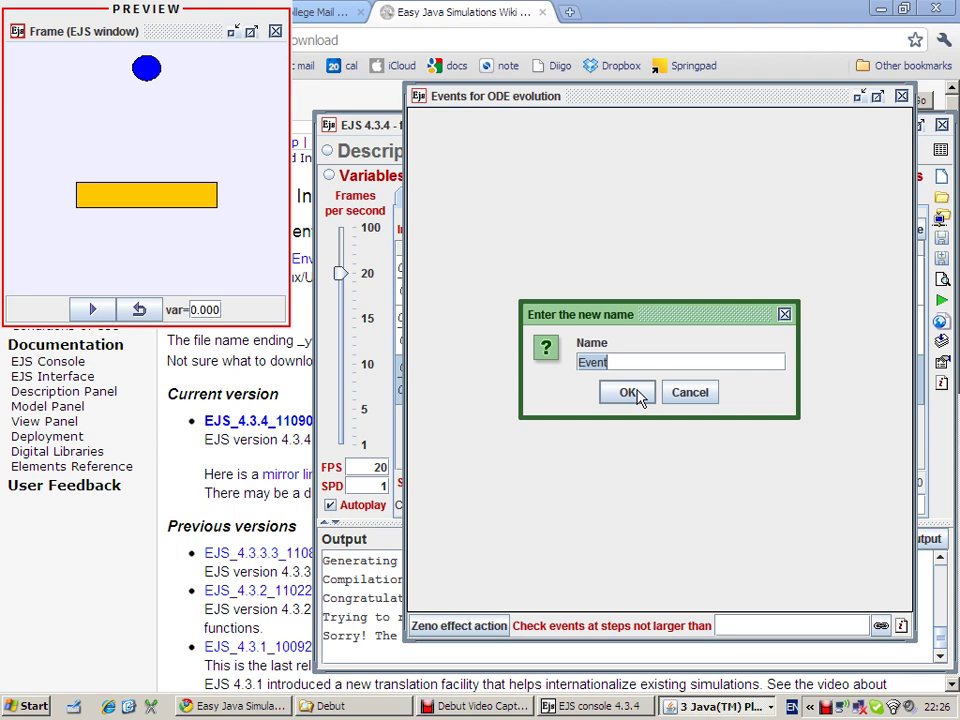
text(impact)
click(628, 393)
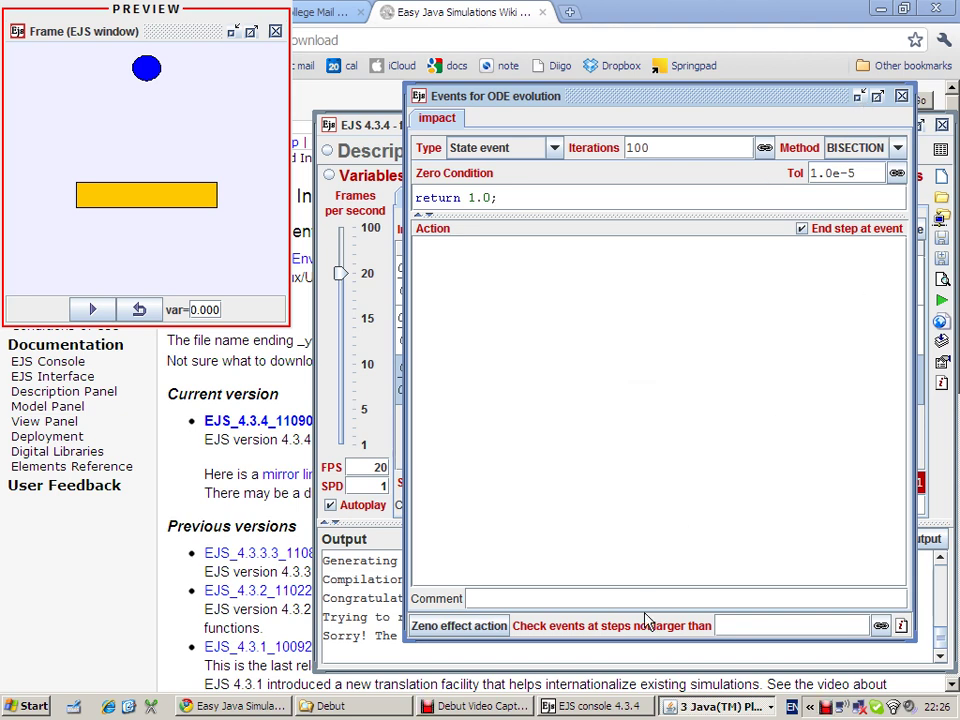
click(462, 706)
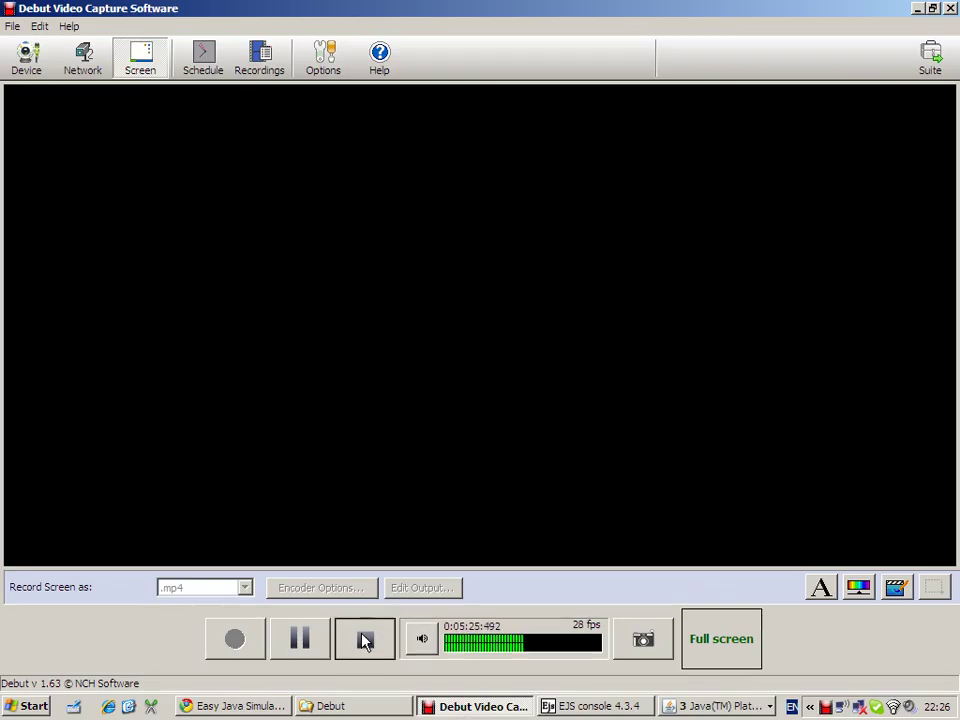